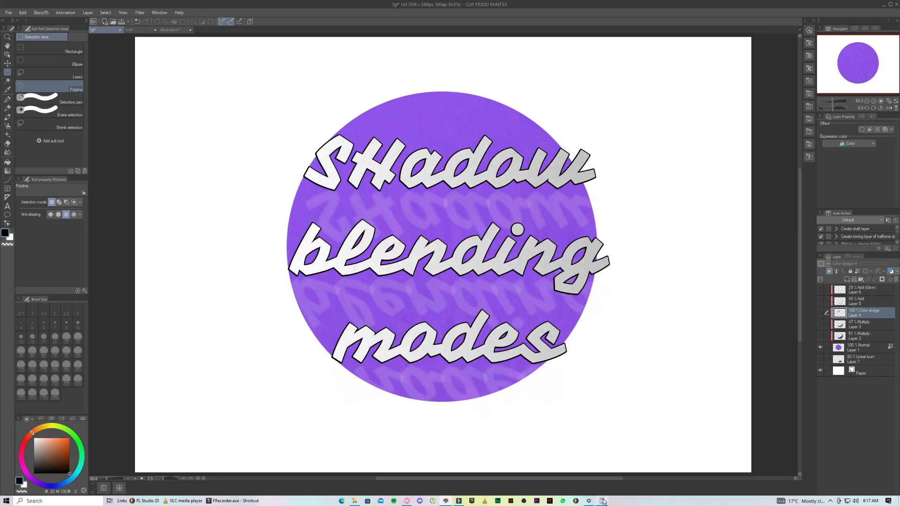
Step: Show the two Multiply shadow layers on the sphere, Layer 2 and Layer 3
click(604, 501)
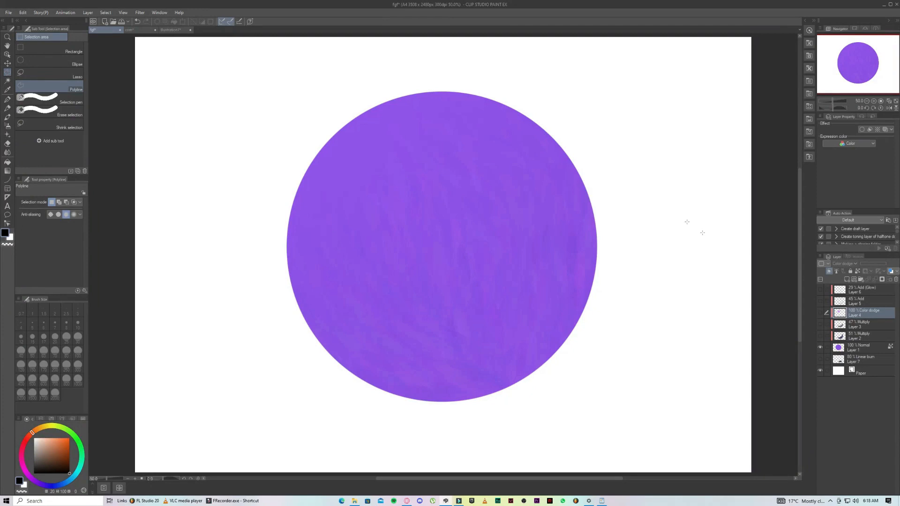
click(821, 336)
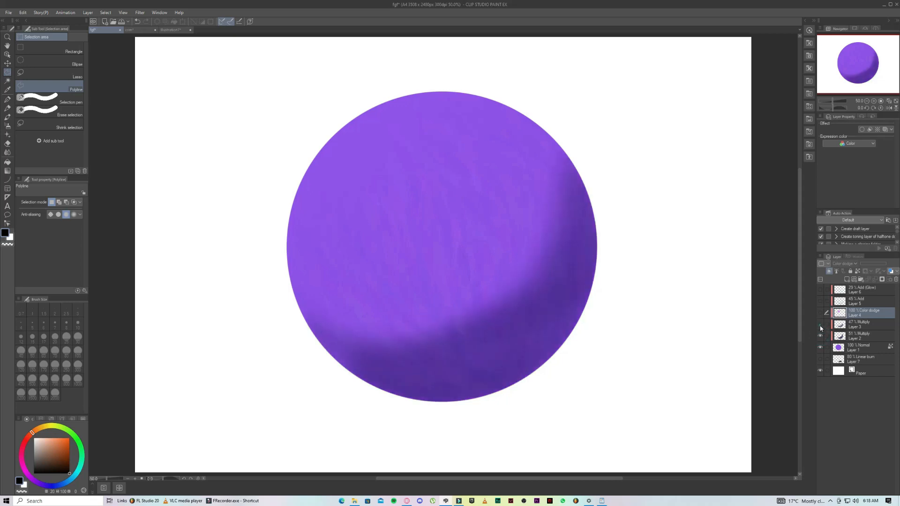
click(821, 325)
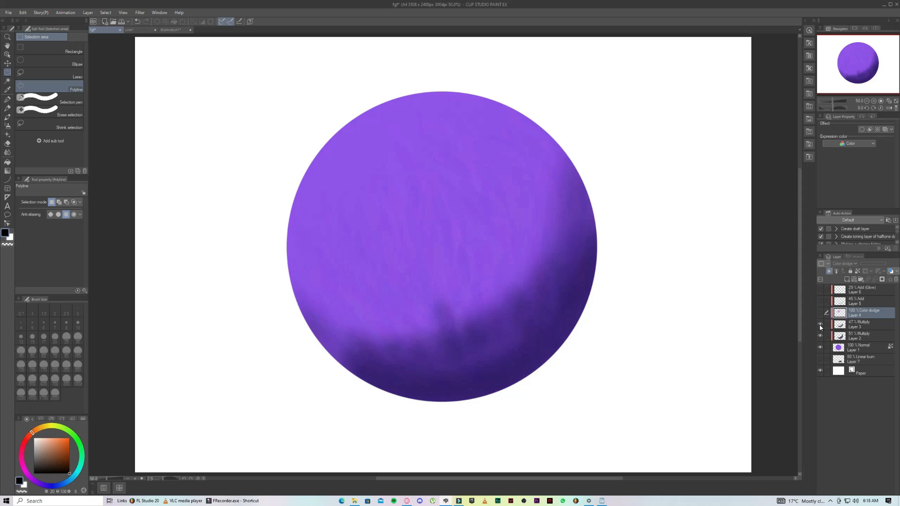
Step: Pick a dark brown drawing colour, and review the blending mode and opacity of the Multiply layer Layer 2
click(841, 337)
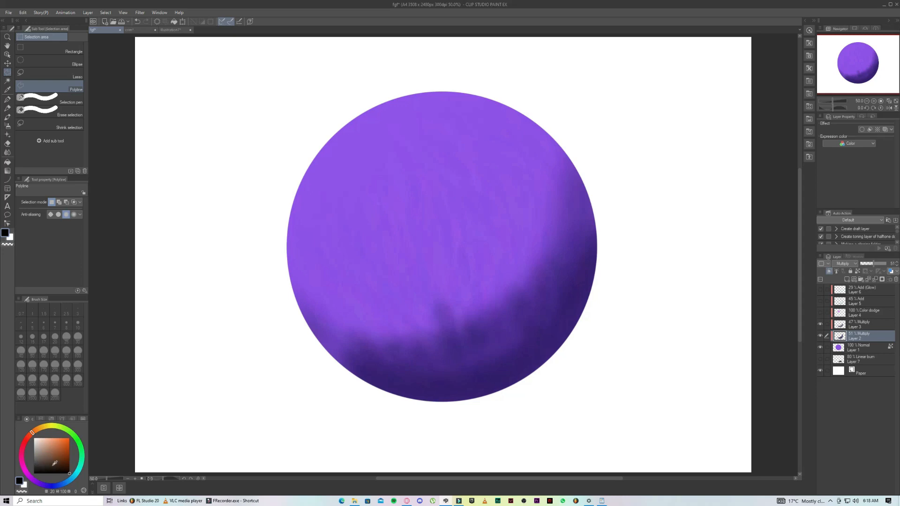
click(54, 464)
click(853, 265)
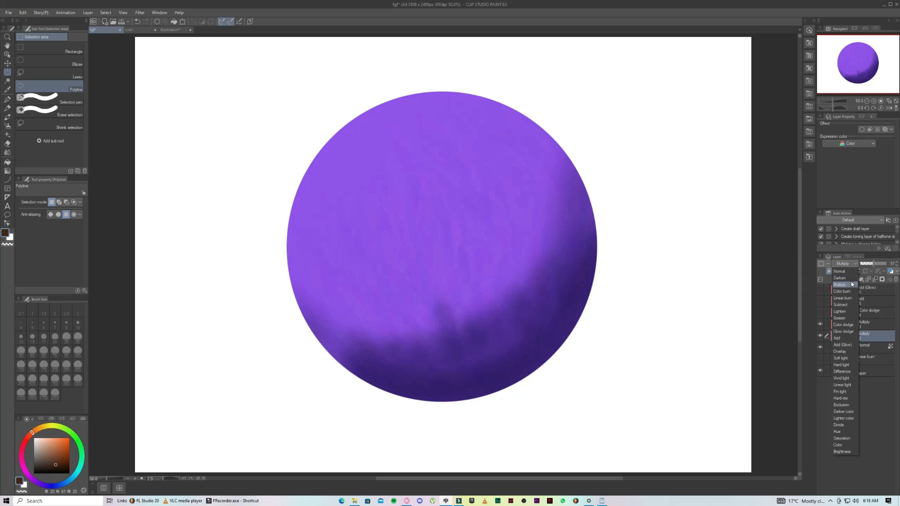
click(872, 258)
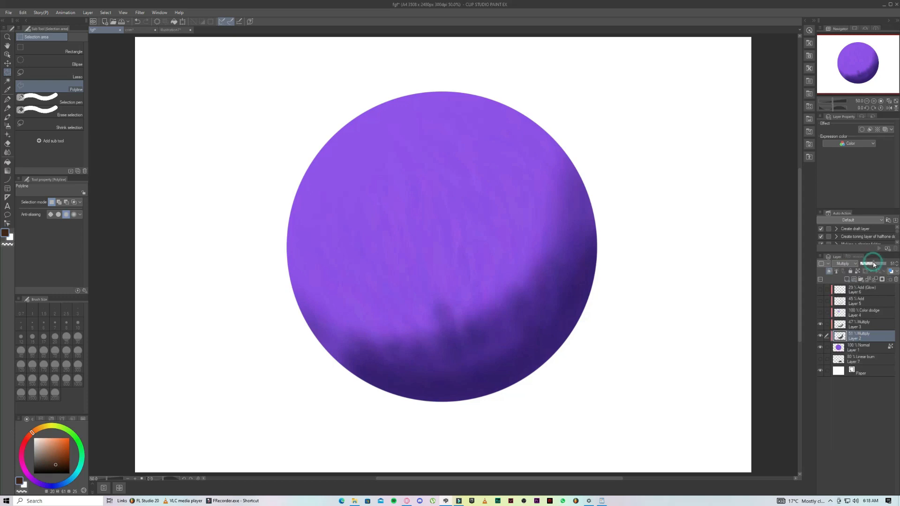
mouse_move(874, 264)
mouse_down()
mouse_move(899, 271)
mouse_move(865, 264)
mouse_move(872, 264)
mouse_up()
click(873, 264)
click(896, 263)
Step: Compare the sphere with and without the shadows by hiding and reshowing Layer 2 and Layer 3
click(821, 337)
click(821, 337)
click(820, 325)
click(820, 325)
Step: Check the blending mode notes in WordPad, and show the Linear burn cast-shadow layer, Layer 7, beneath the sphere
mouse_move(602, 501)
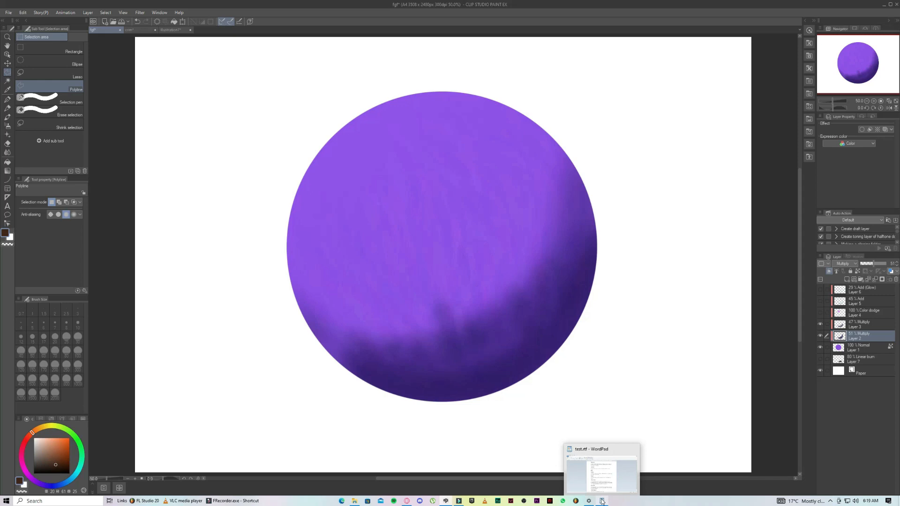
click(602, 500)
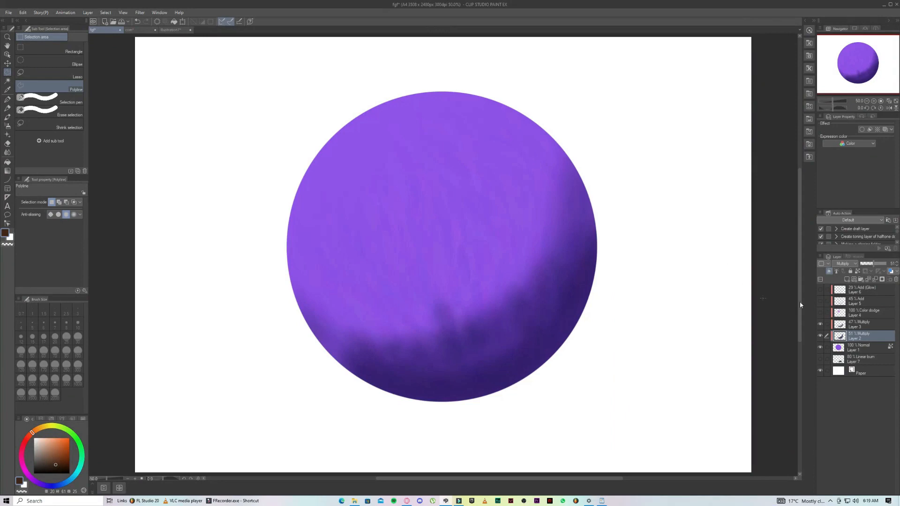
click(820, 359)
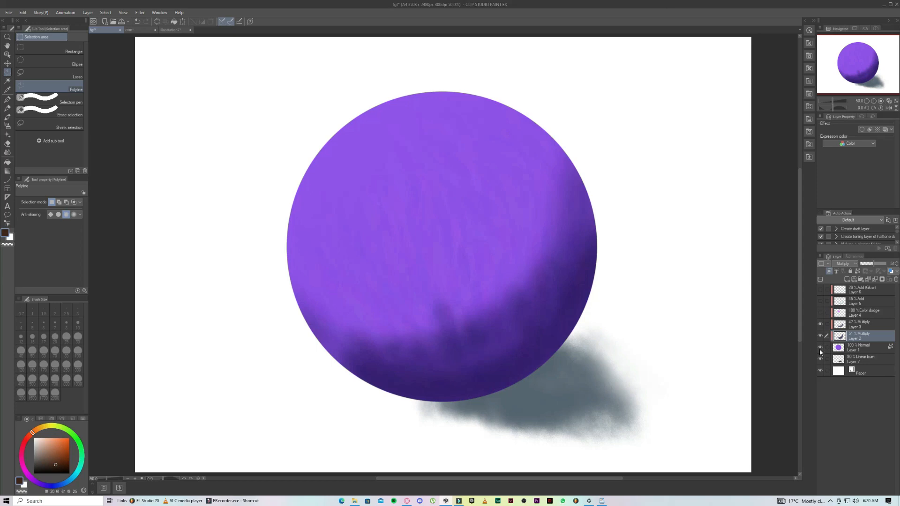
click(843, 266)
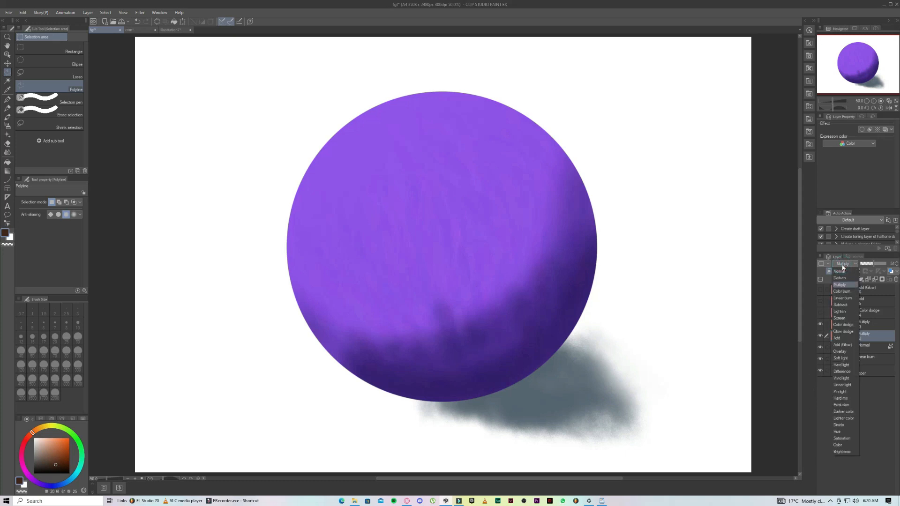
click(879, 261)
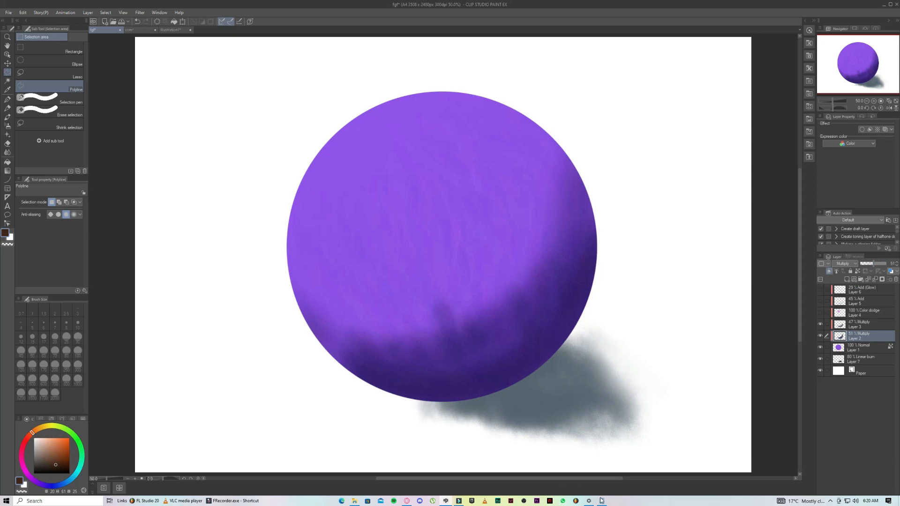
Step: Switch to test.rtf in WordPad and read the descriptions of the light blending modes down to add/add glow
mouse_move(602, 502)
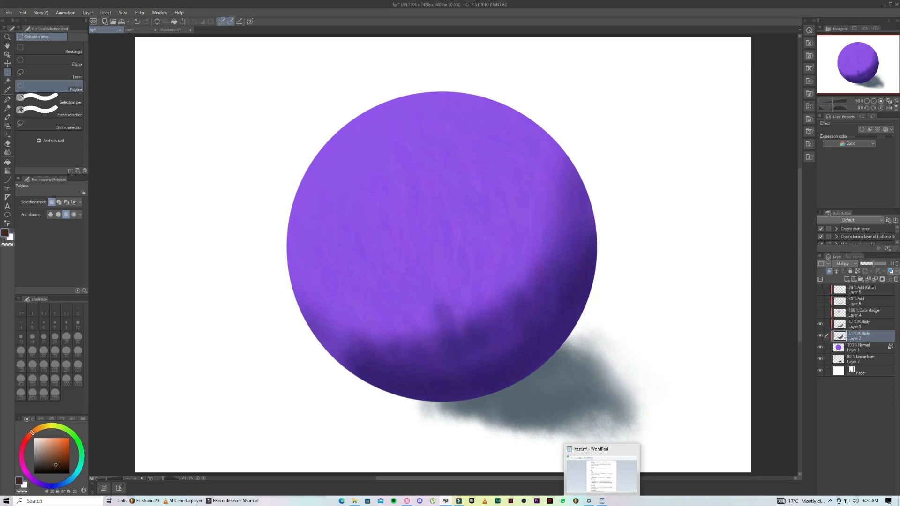
click(604, 501)
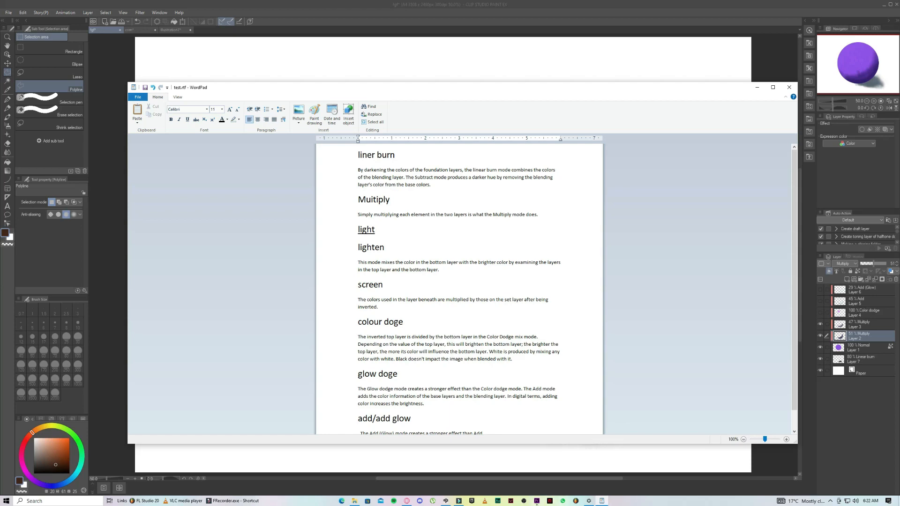
scroll(507, 333, down, 1)
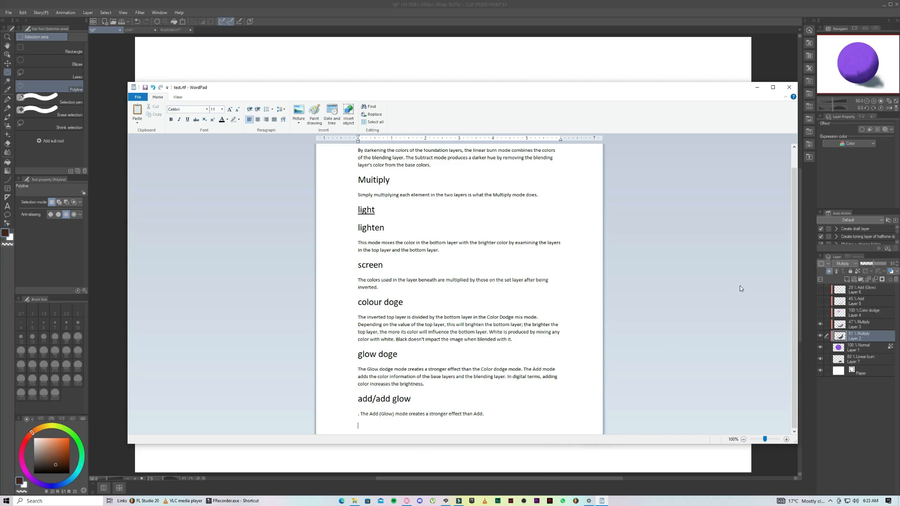
click(756, 88)
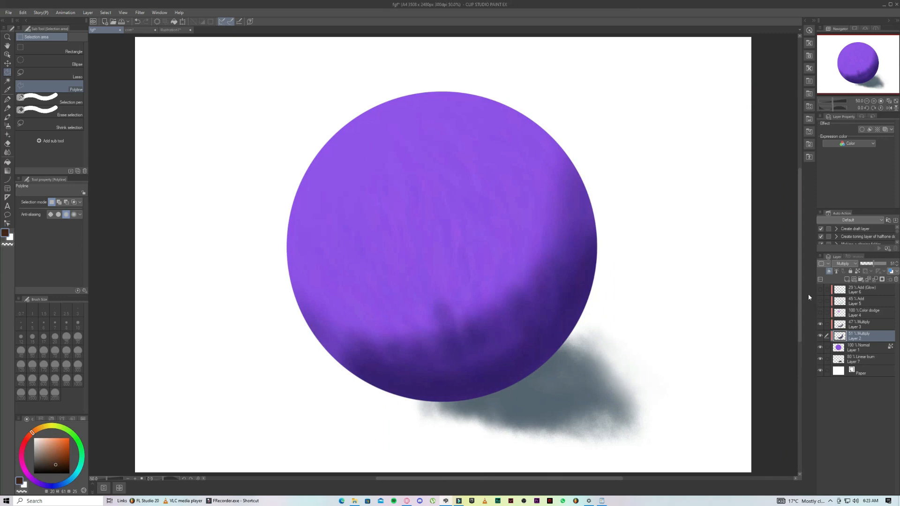
Step: Show the reflected-light layers Layer 5 (Add) and Layer 6 (Add (Glow)), and pick a light blue drawing colour
click(820, 301)
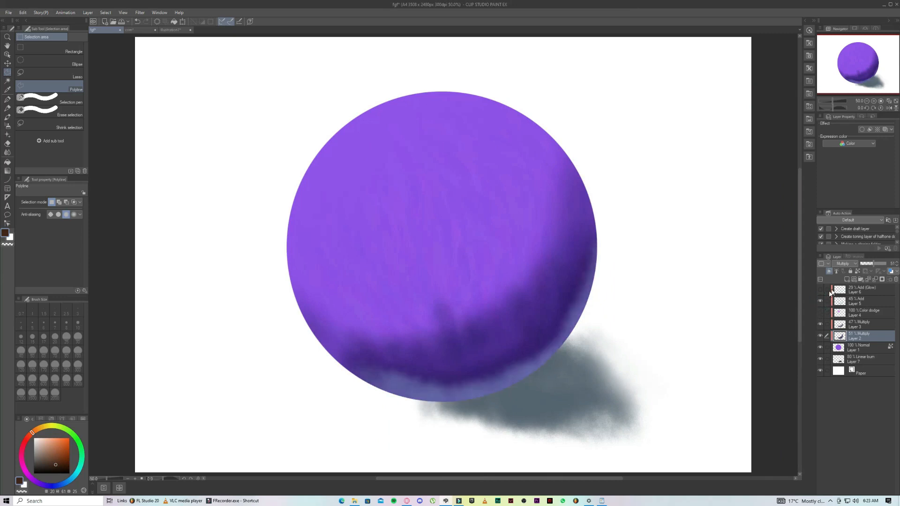
click(819, 291)
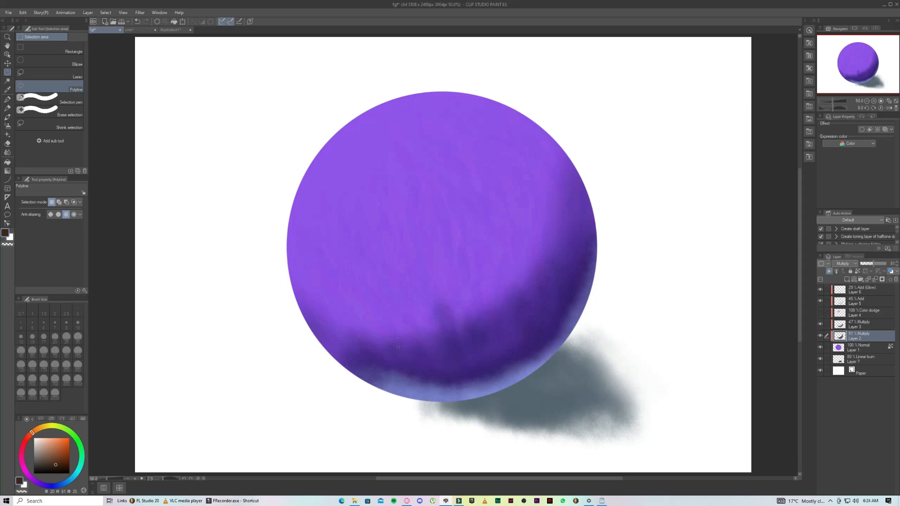
drag(50, 448, 52, 438)
click(72, 477)
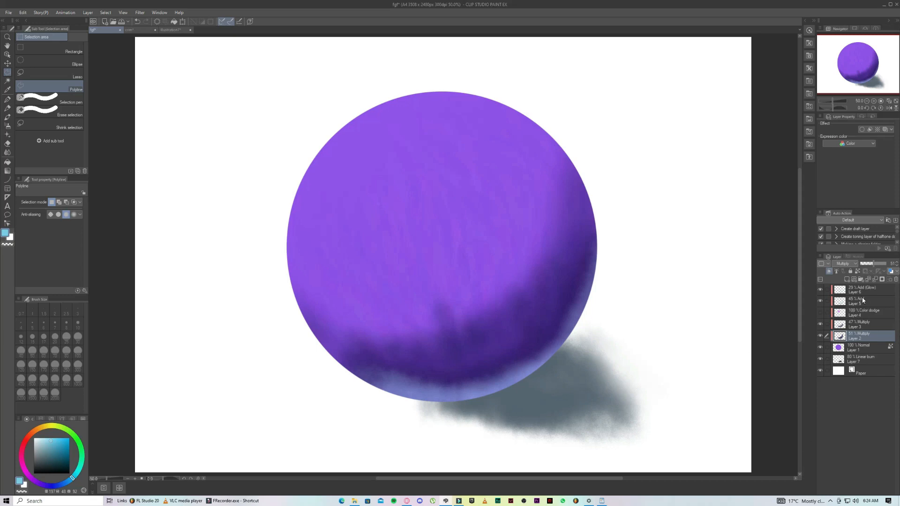
Step: Review the available blending modes and inspect the modes used by Layer 5 and Layer 6
click(841, 264)
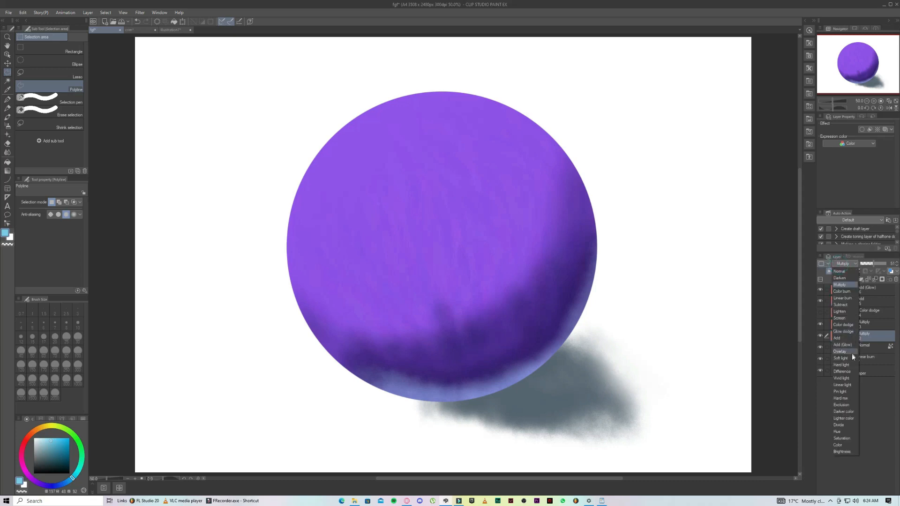
click(824, 380)
click(865, 301)
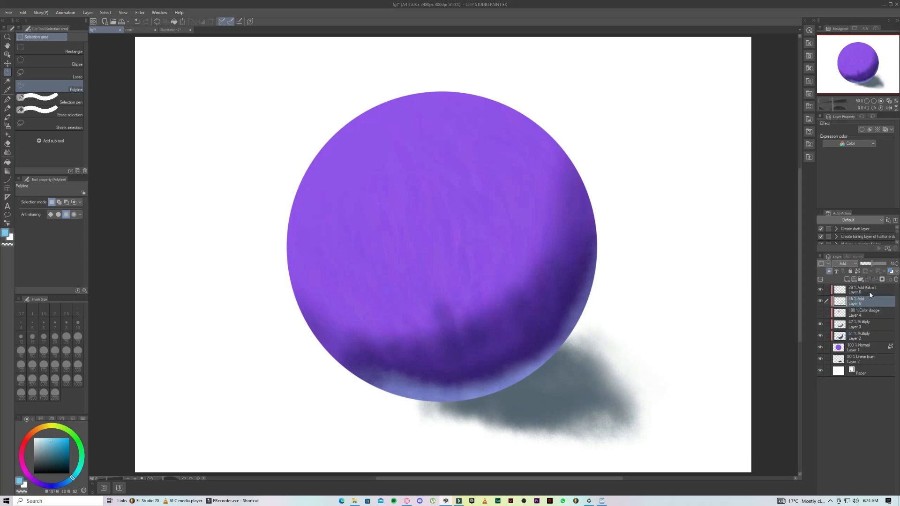
click(871, 291)
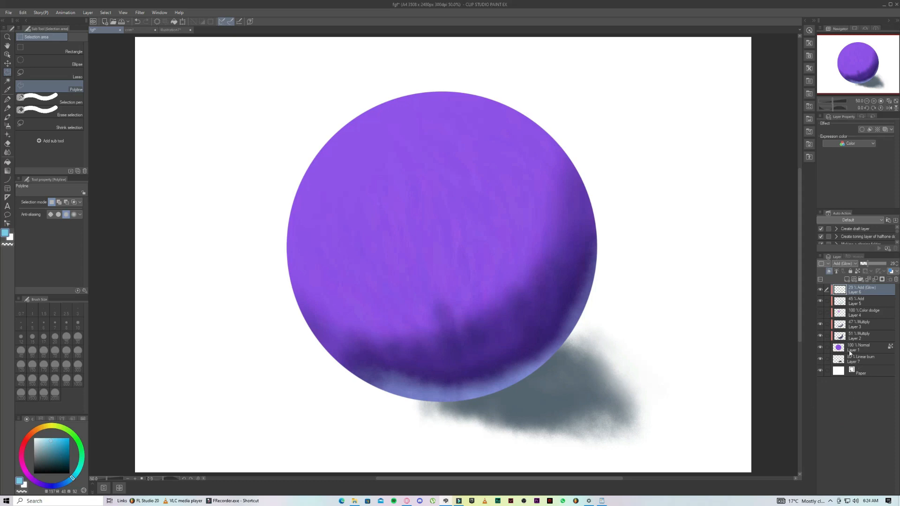
Step: Show the Color dodge highlight layer, Layer 4, and make it the active layer
click(820, 313)
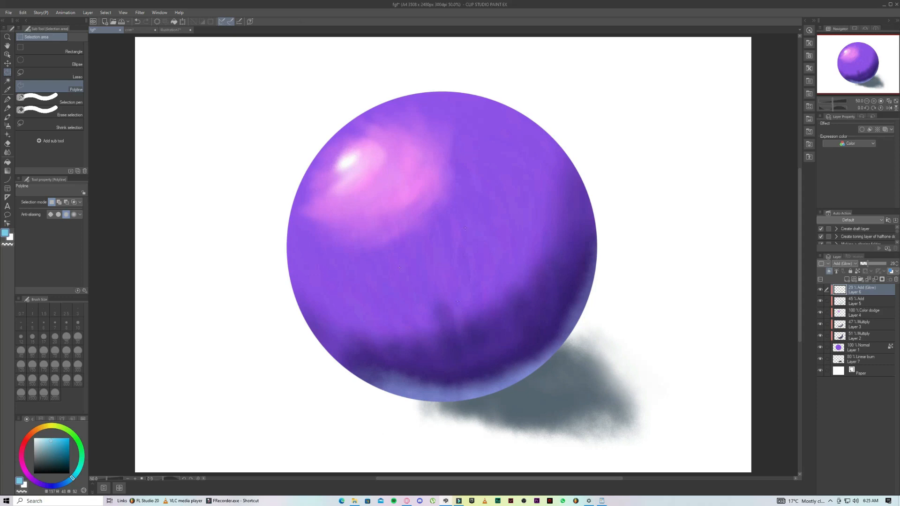
click(876, 313)
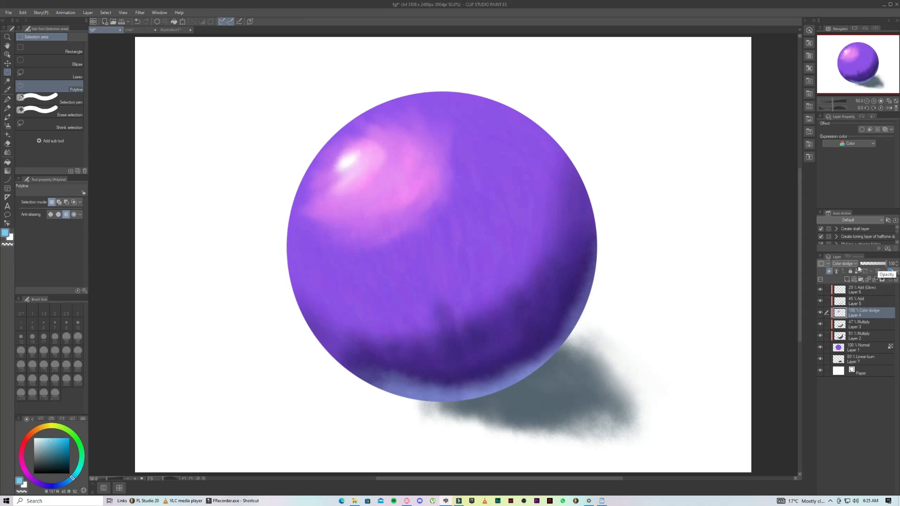
Step: Try the Glow dodge, Add (Glow), Screen and Lighten blending modes on Layer 4, and return it to Color dodge
click(844, 264)
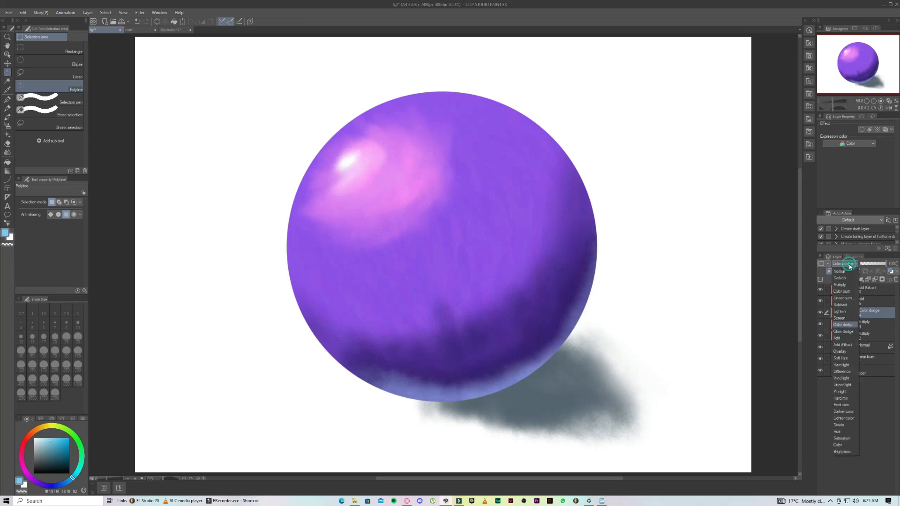
click(844, 331)
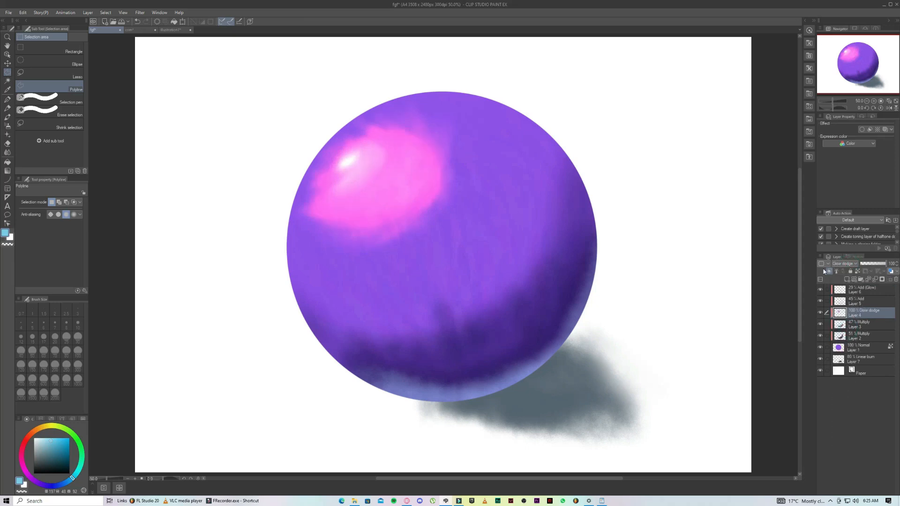
click(843, 263)
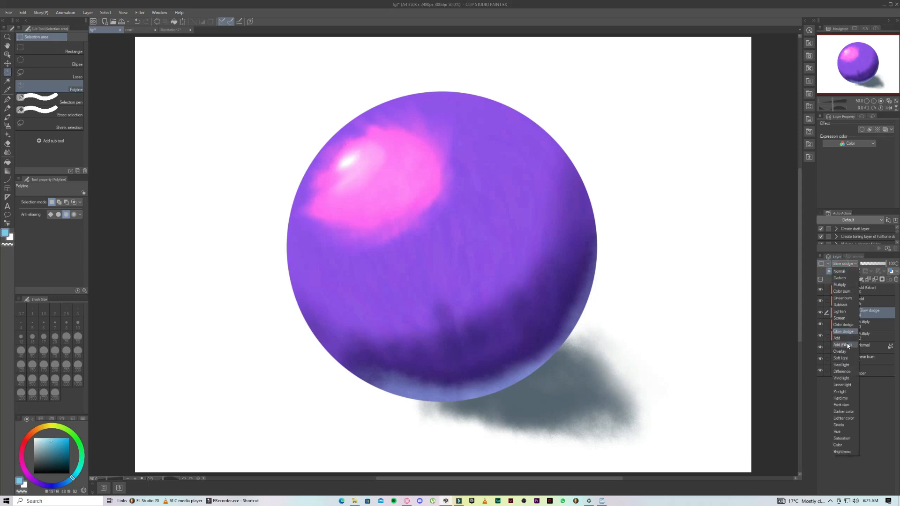
click(847, 345)
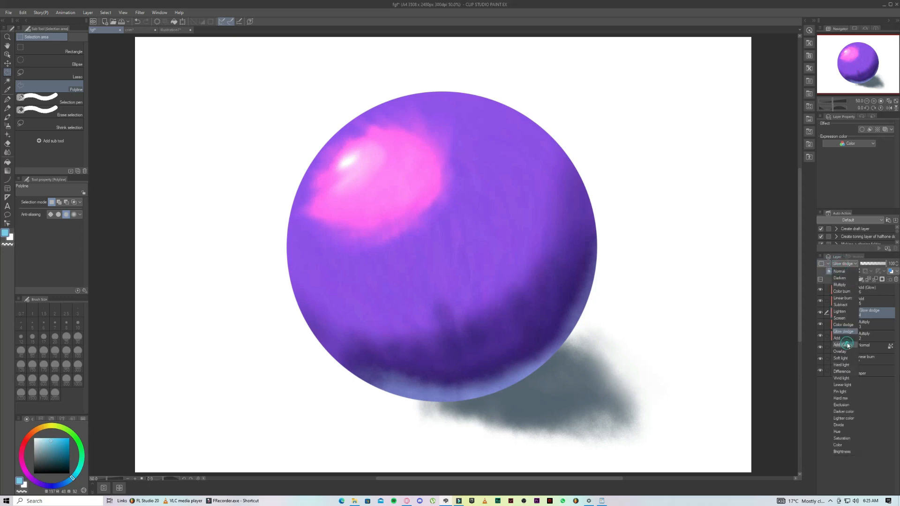
click(843, 264)
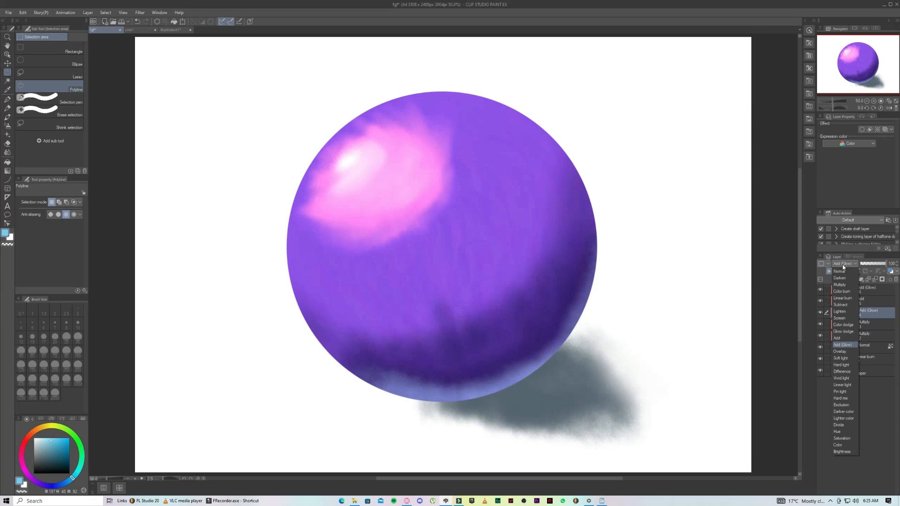
click(849, 318)
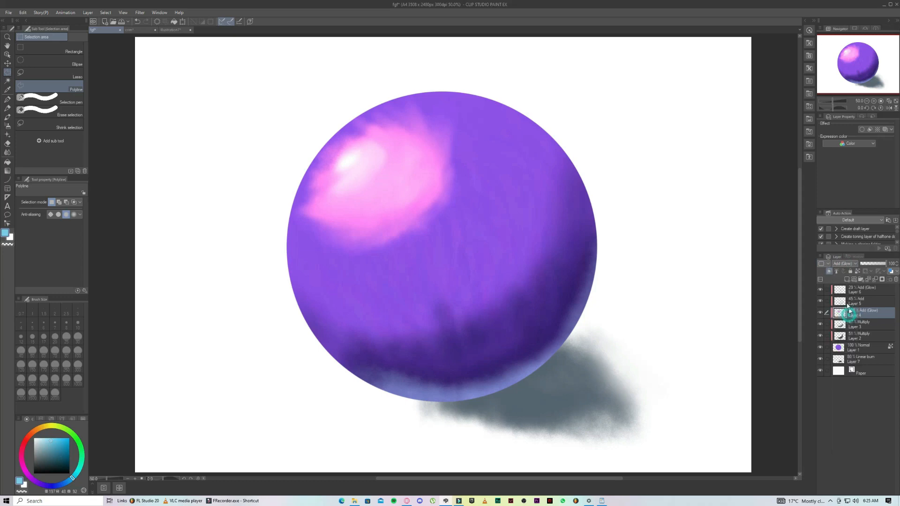
click(844, 265)
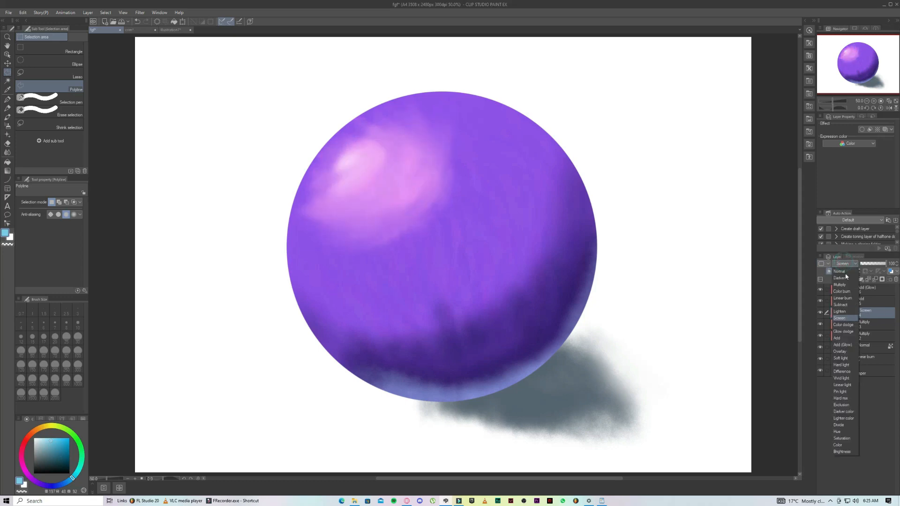
click(848, 312)
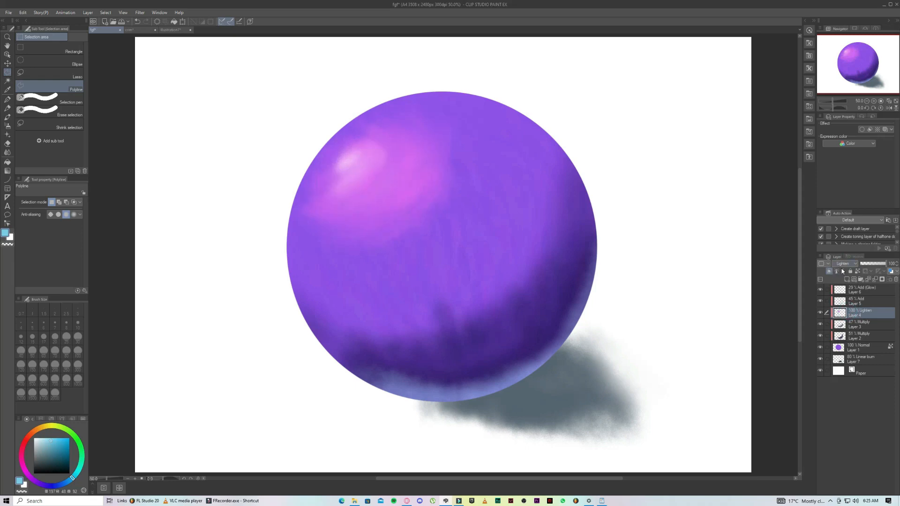
click(842, 265)
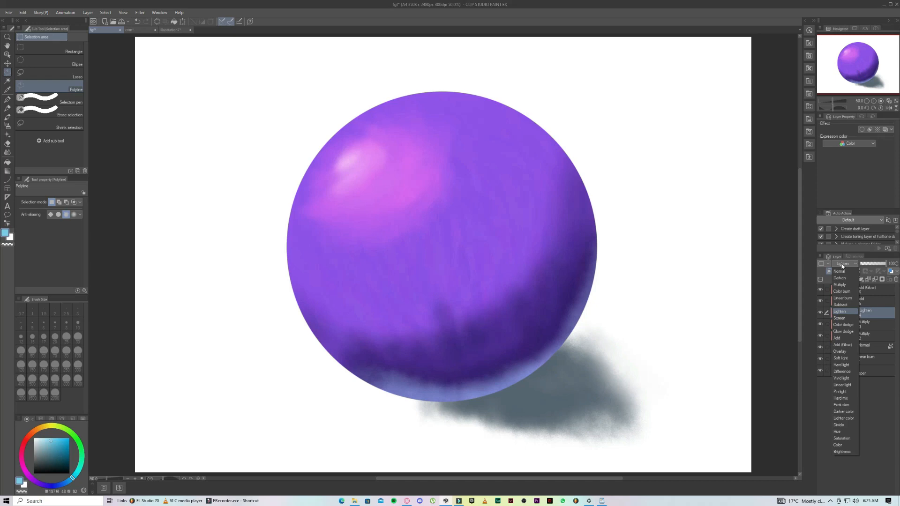
click(843, 325)
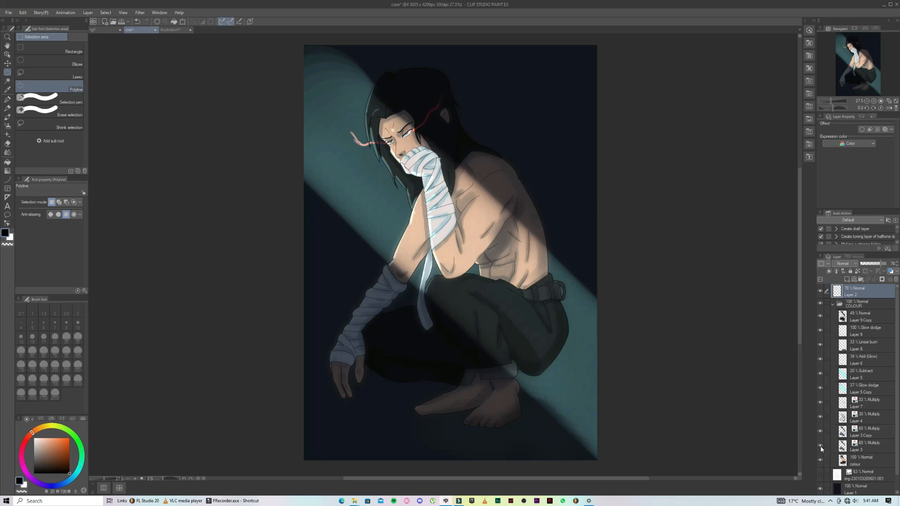
Step: Hide all shading and effect layers above the flat colour layer in the character illustration's COLOUR folder
drag(821, 448, 820, 371)
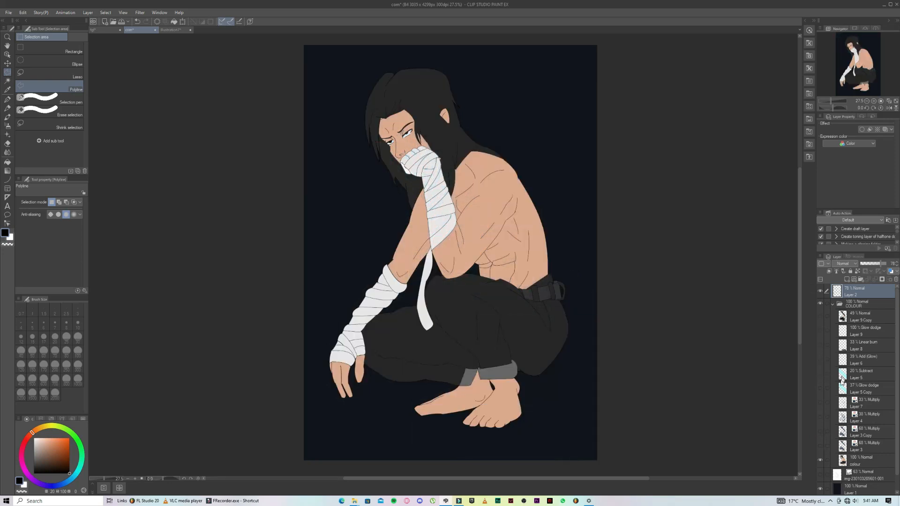
scroll(832, 426, down, 1)
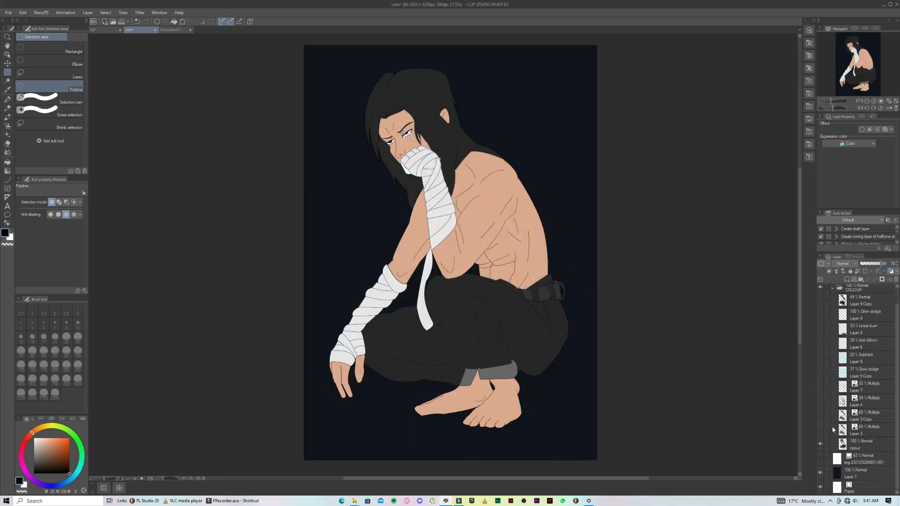
Step: Compare the dark background layer off and on, and show the four Multiply shadow layers directly above the flat colour layer
click(822, 472)
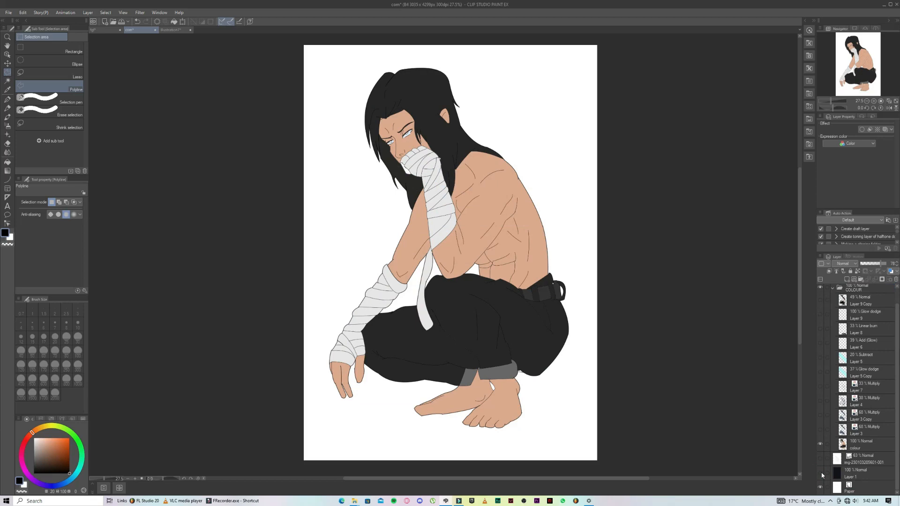
click(822, 474)
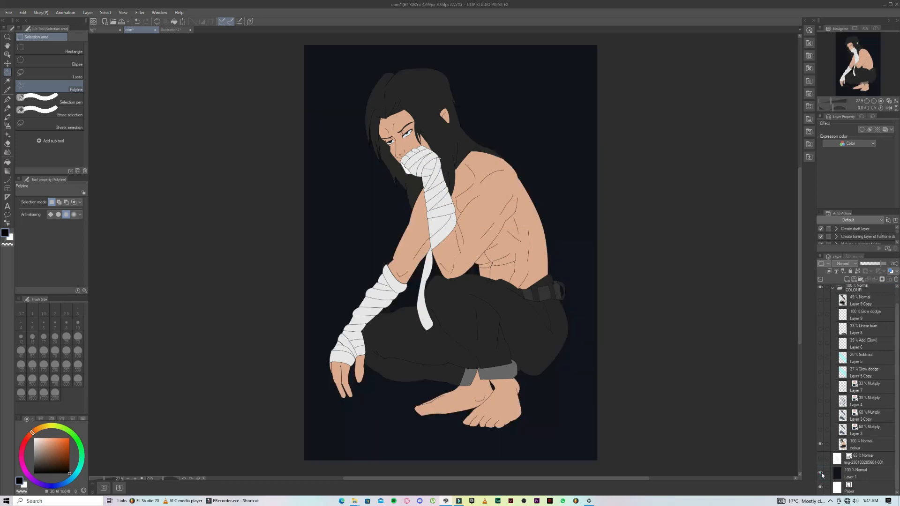
click(821, 431)
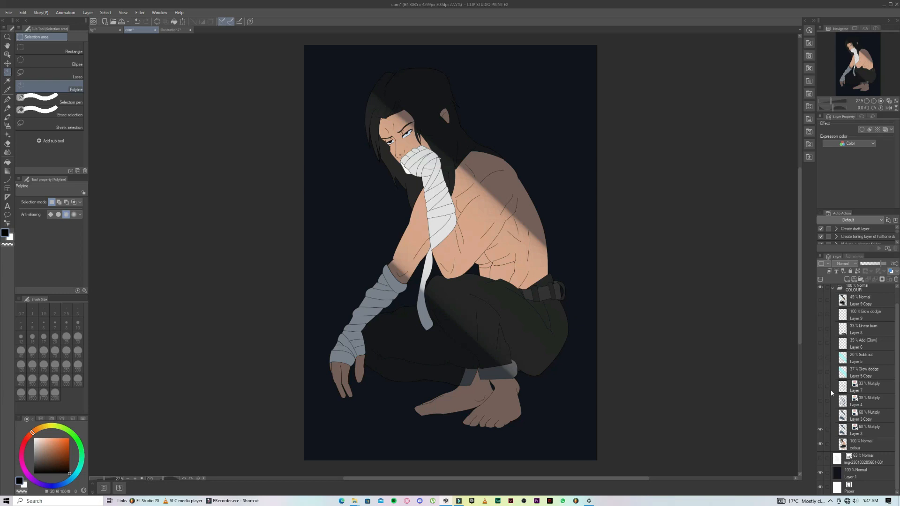
click(819, 416)
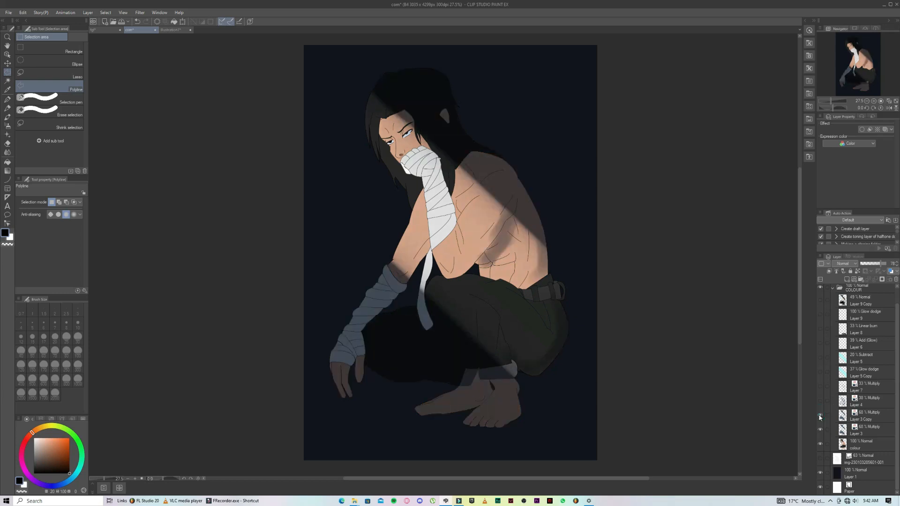
click(820, 401)
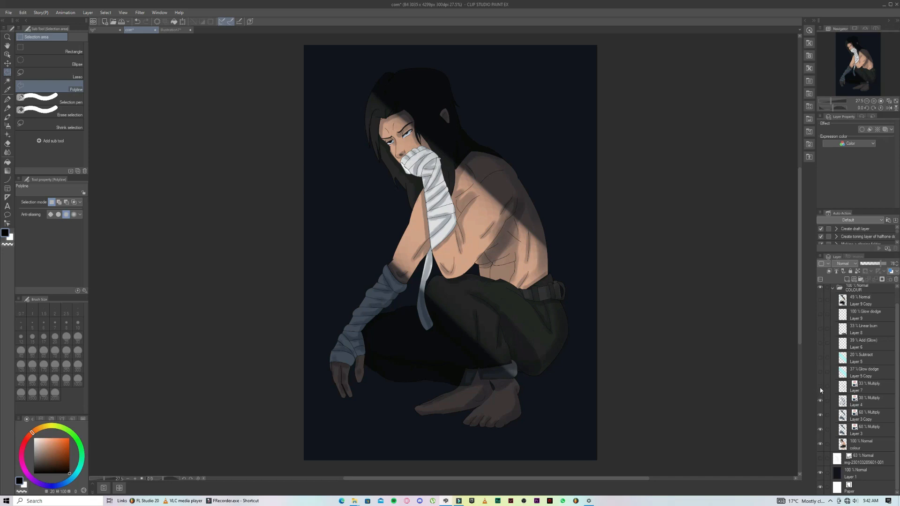
click(820, 387)
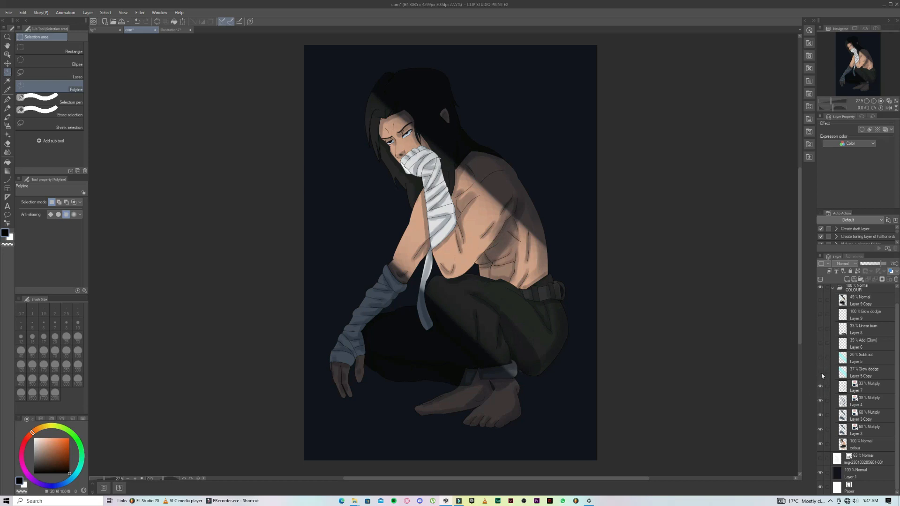
Step: Show the 37% Glow dodge and 20% Subtract light beam layers, comparing the artwork with the Glow dodge layer off and on
click(821, 373)
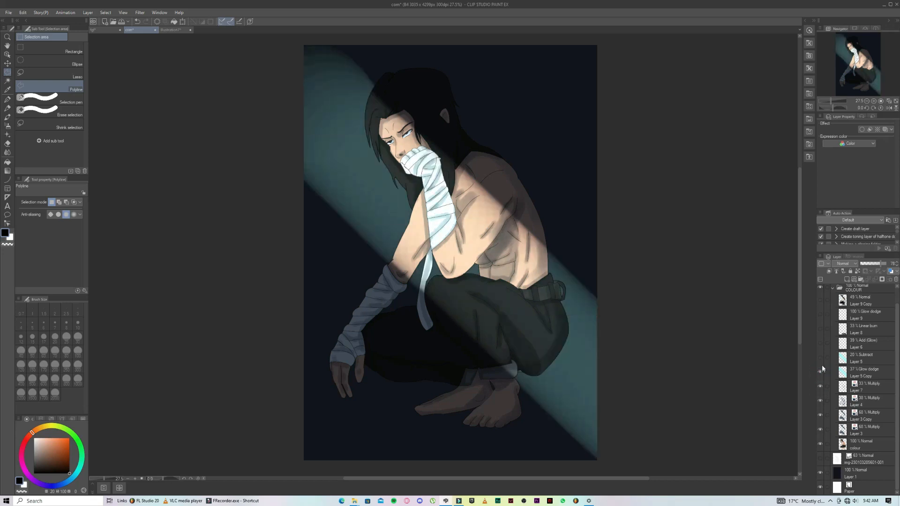
click(821, 358)
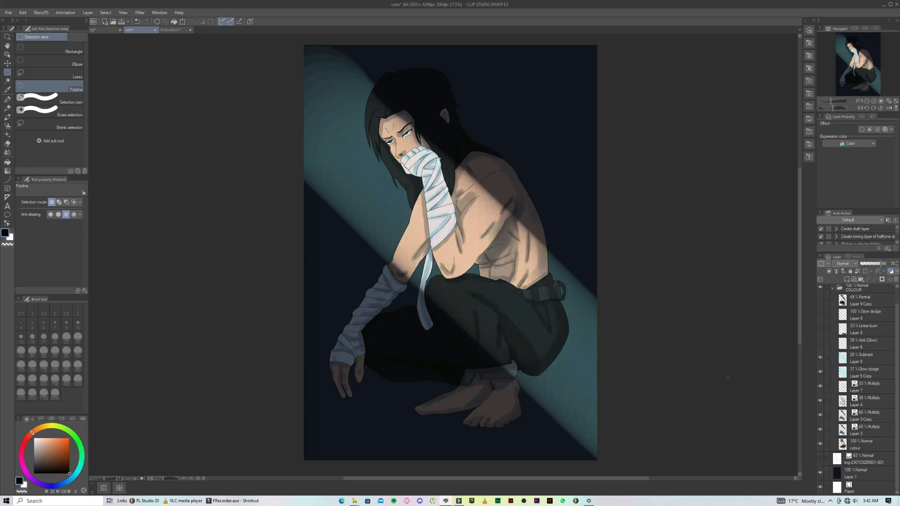
click(820, 373)
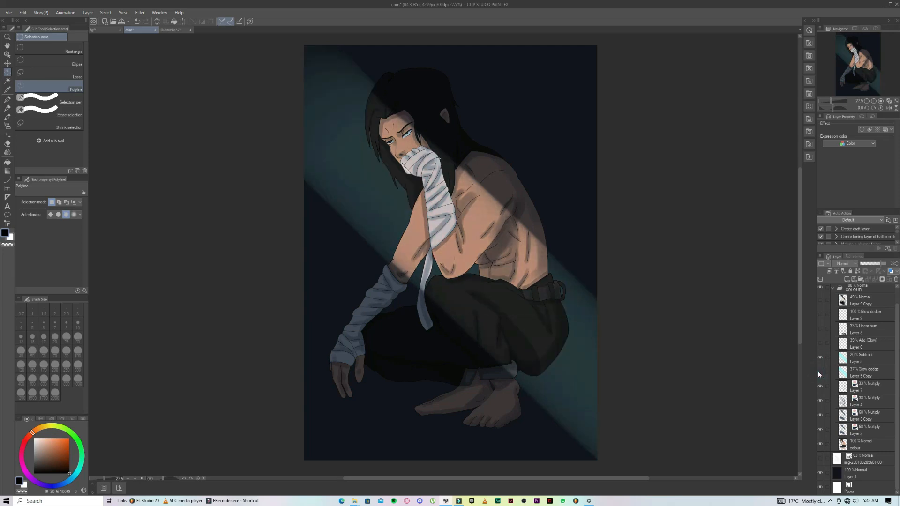
click(820, 372)
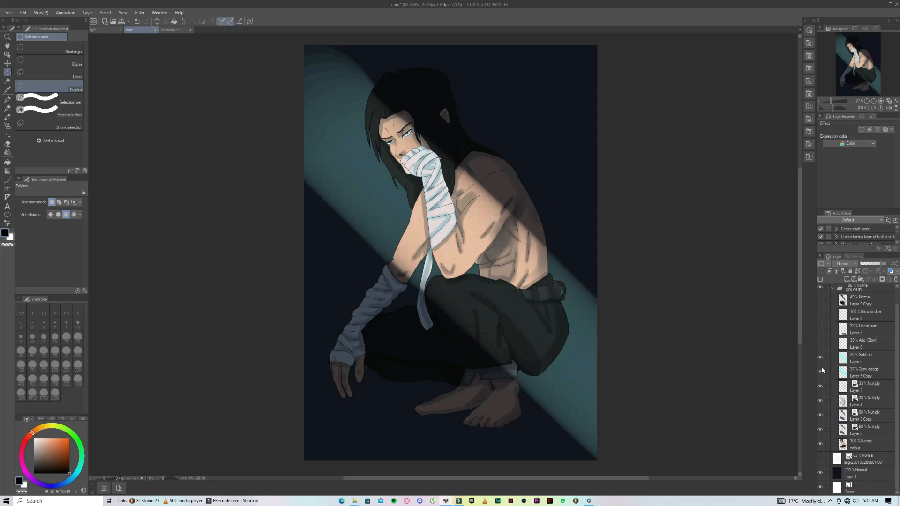
Step: Show the 39% Add (Glow) highlight layer and examine the highlights on the face and bandaged arm up close
click(821, 342)
scroll(388, 131, up, 4)
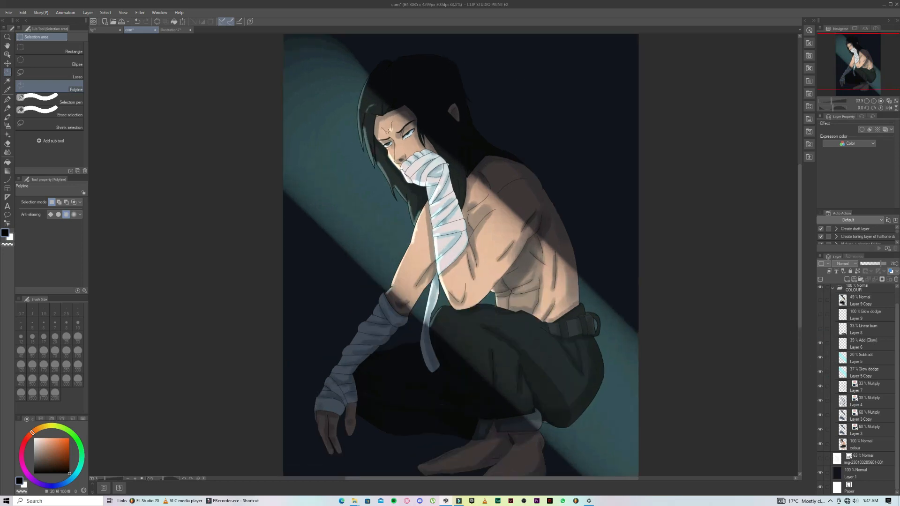
scroll(381, 124, up, 1)
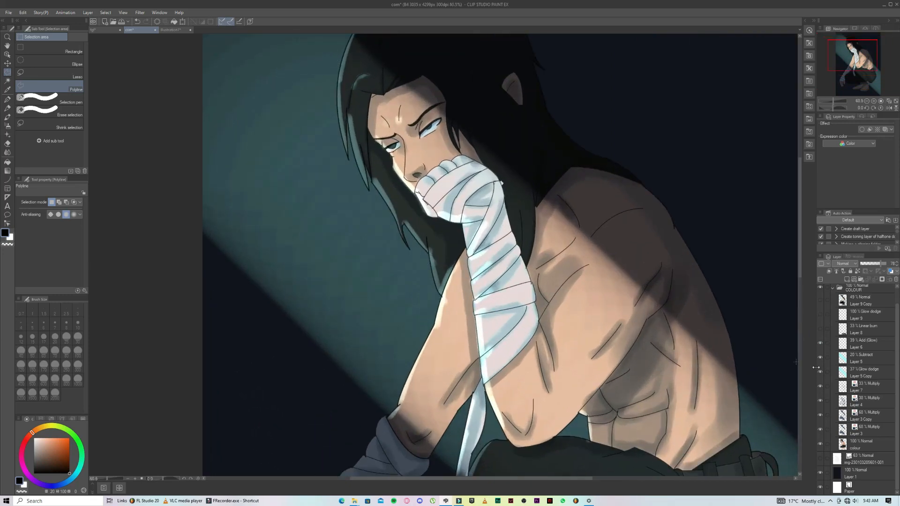
Step: Show the 33% Linear burn layer and compare the lower part of the illustration with that layer off and on
click(820, 330)
scroll(759, 338, down, 4)
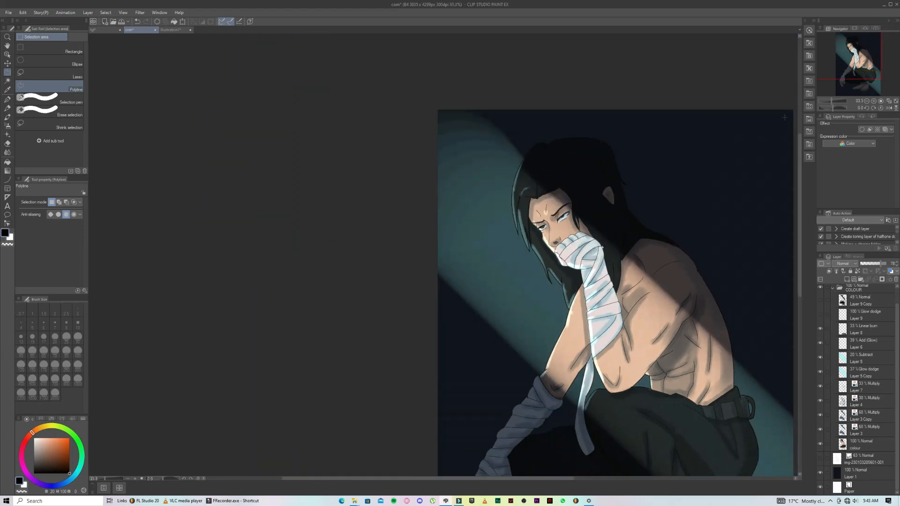
drag(829, 60, 851, 84)
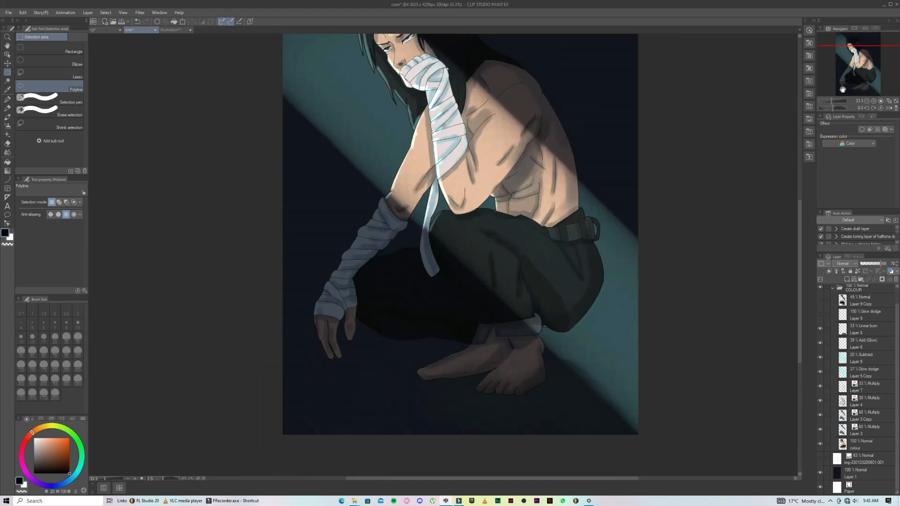
click(820, 329)
click(820, 329)
Step: Show the 100% Glow dodge eye-trail layer and the 49% Normal layer, Layer 9 Copy, at the top of the COLOUR folder
mouse_move(862, 67)
mouse_down()
mouse_move(857, 47)
mouse_move(860, 54)
mouse_up()
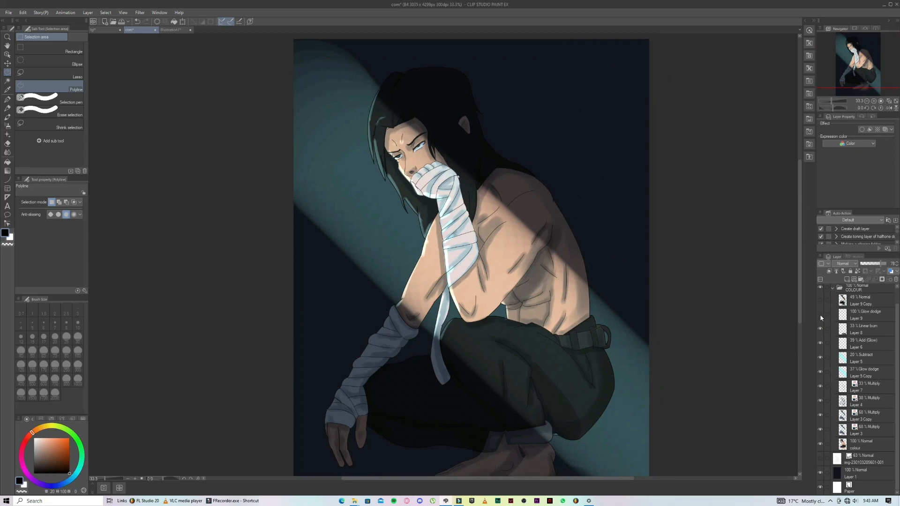
click(821, 314)
scroll(389, 164, up, 2)
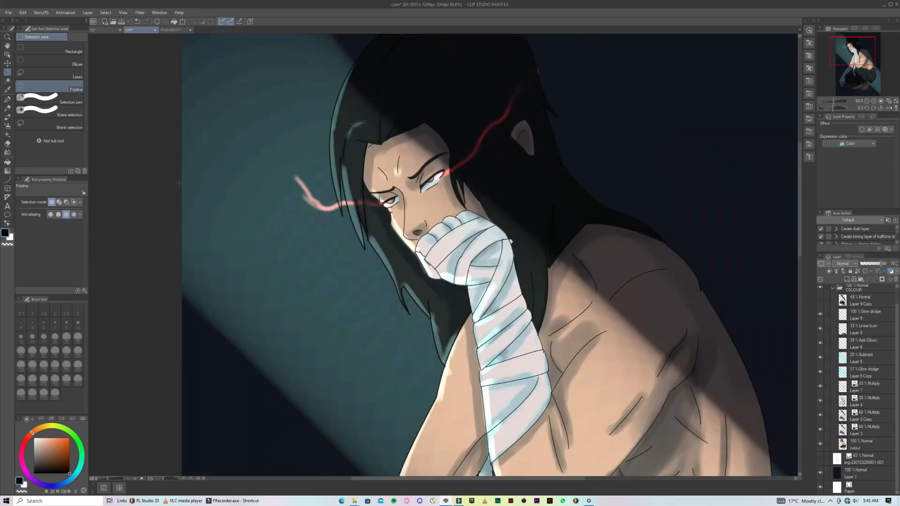
click(821, 305)
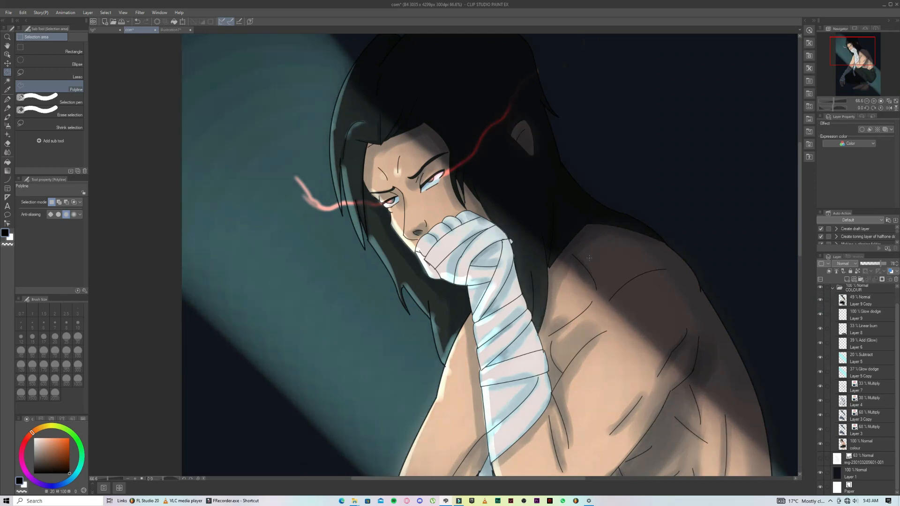
scroll(590, 258, down, 2)
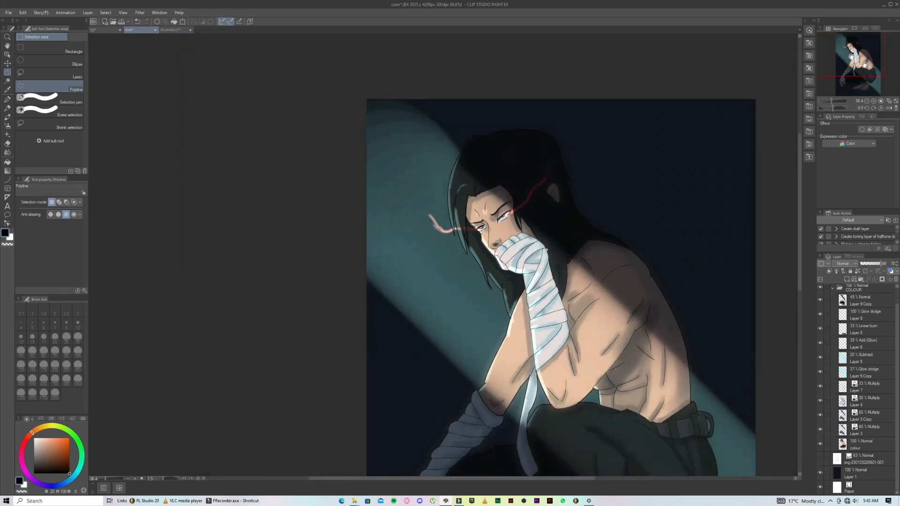
mouse_move(851, 57)
mouse_down()
mouse_move(869, 73)
mouse_move(853, 65)
mouse_up()
scroll(534, 145, down, 4)
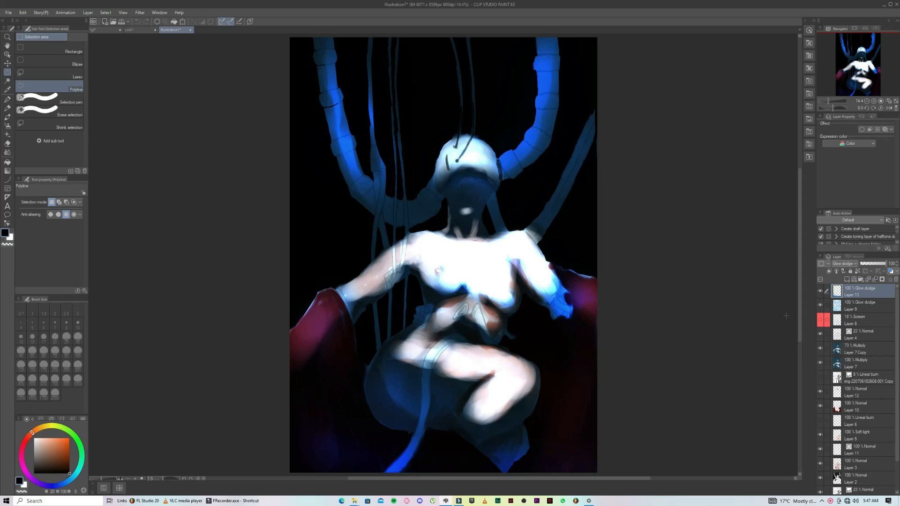
Step: Hide the two Glow dodge layers and the two Multiply layers in the seated figure illustration, toggling the 22% Normal layer off and on
click(821, 292)
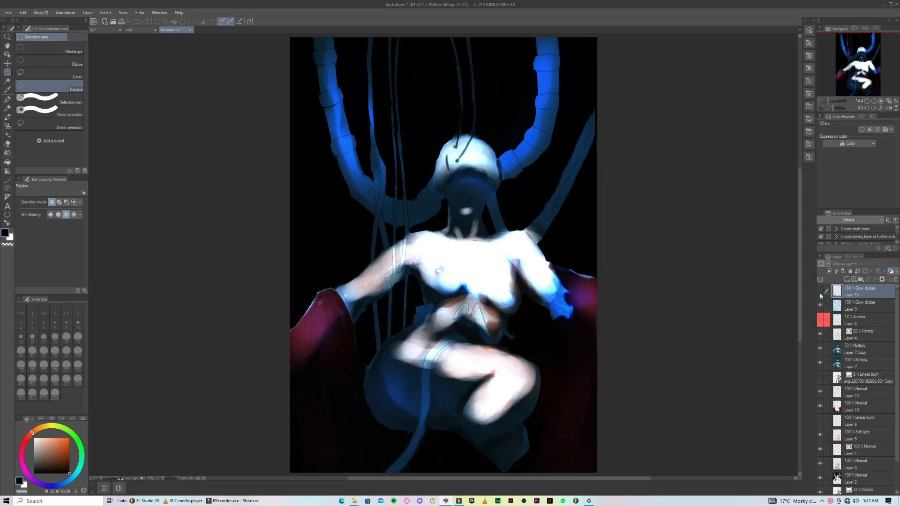
click(820, 305)
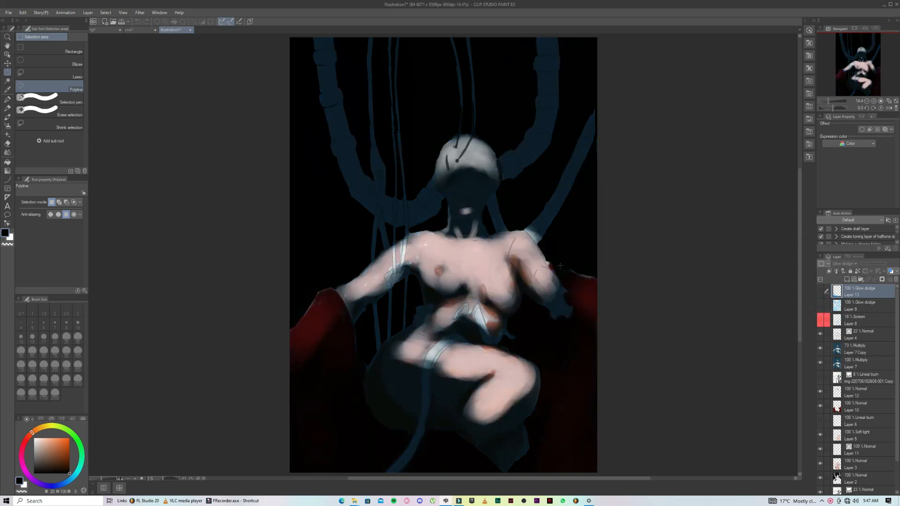
click(820, 336)
click(820, 336)
click(820, 349)
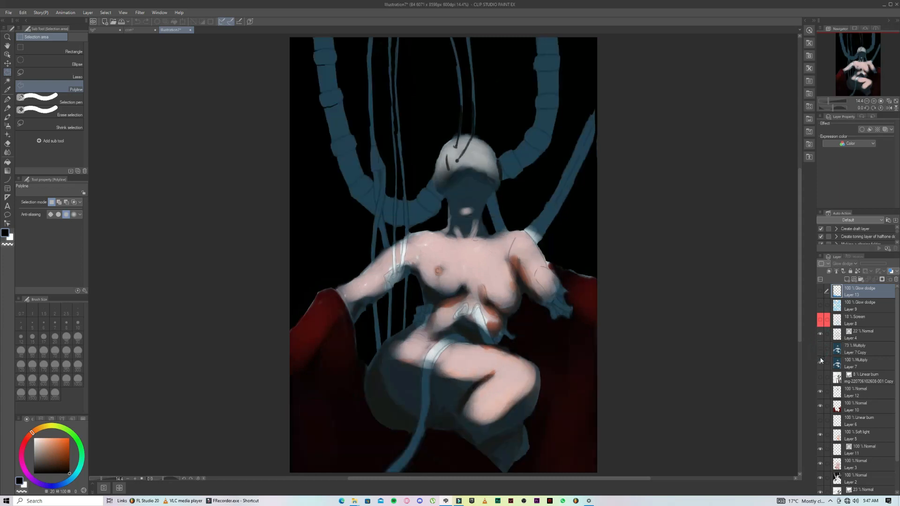
click(821, 362)
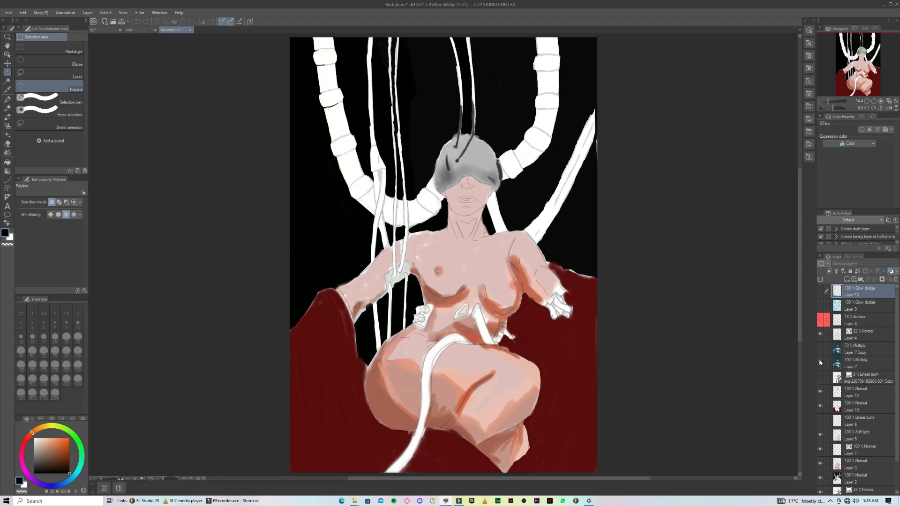
Step: Show the seated figure illustration's two Multiply shadow layers and two Glow dodge light layers again
click(820, 361)
click(820, 349)
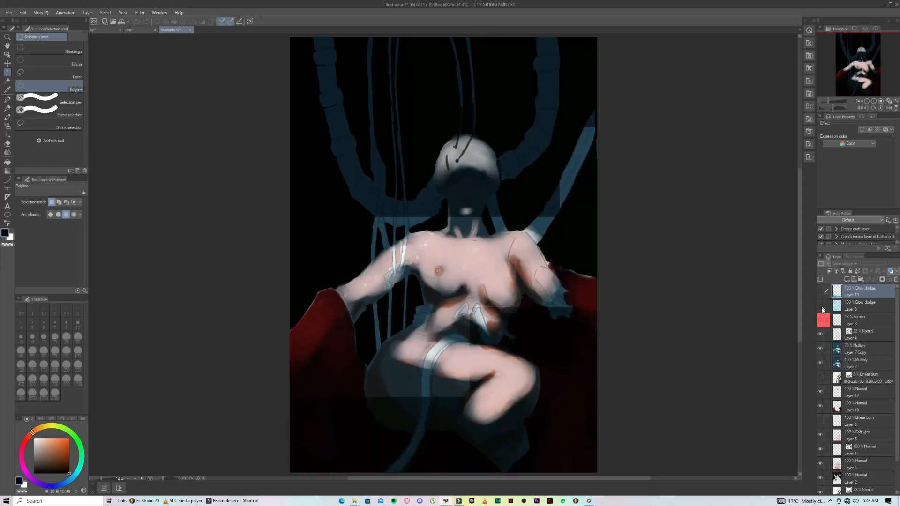
click(820, 306)
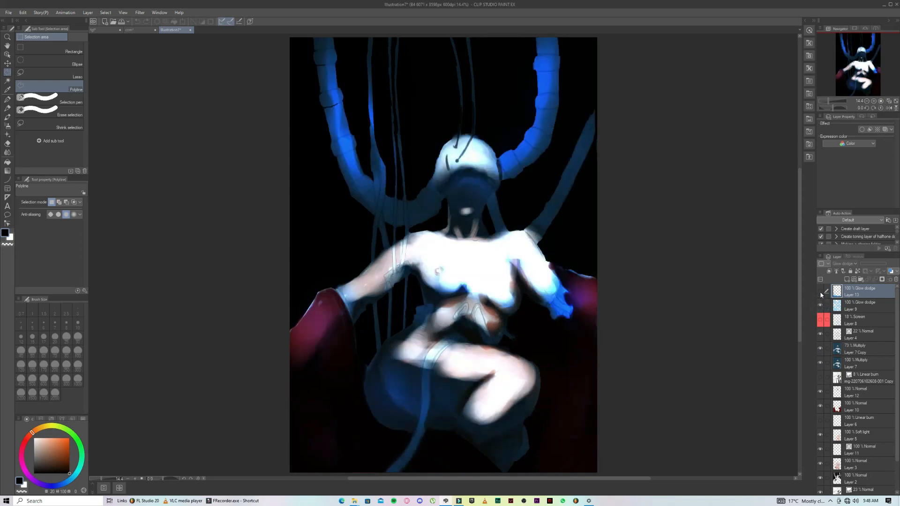
click(820, 291)
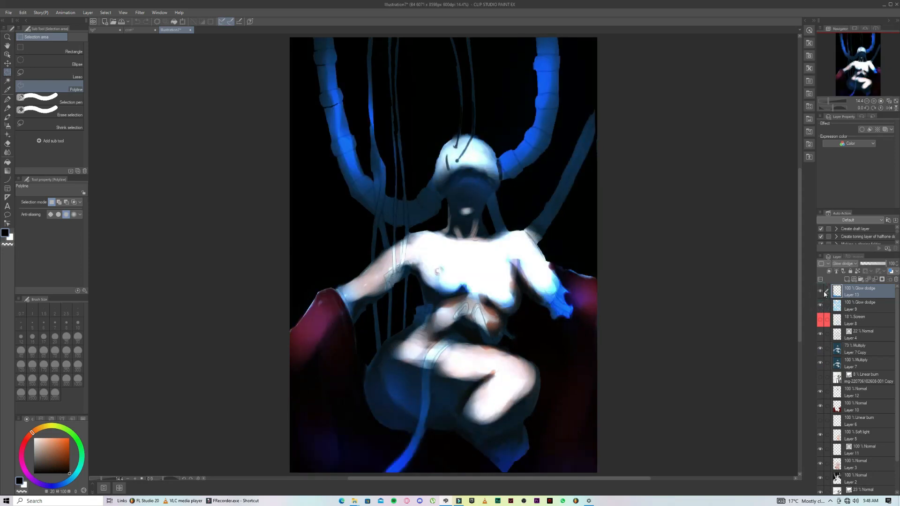